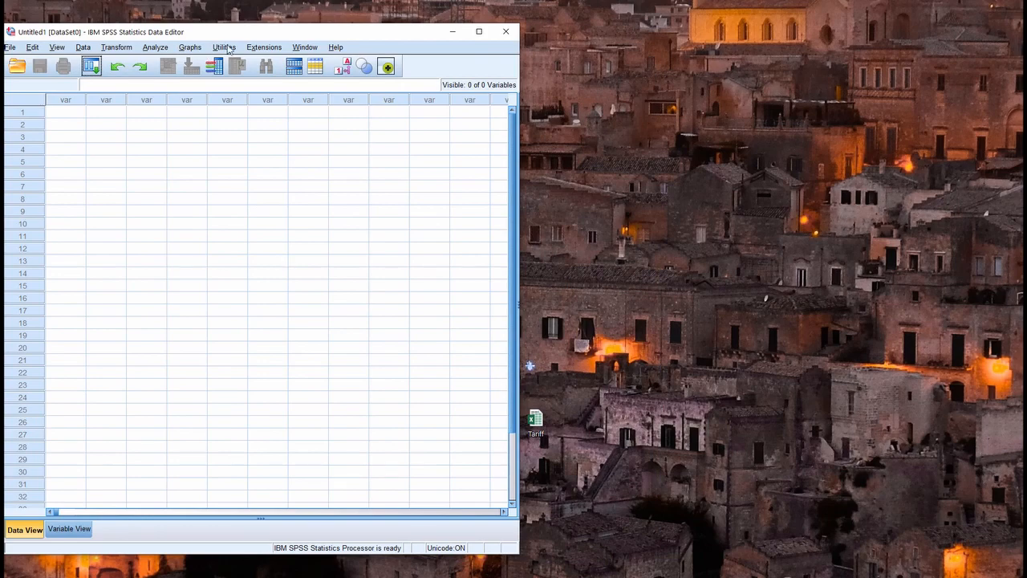
left_click_drag(230, 34, 234, 25)
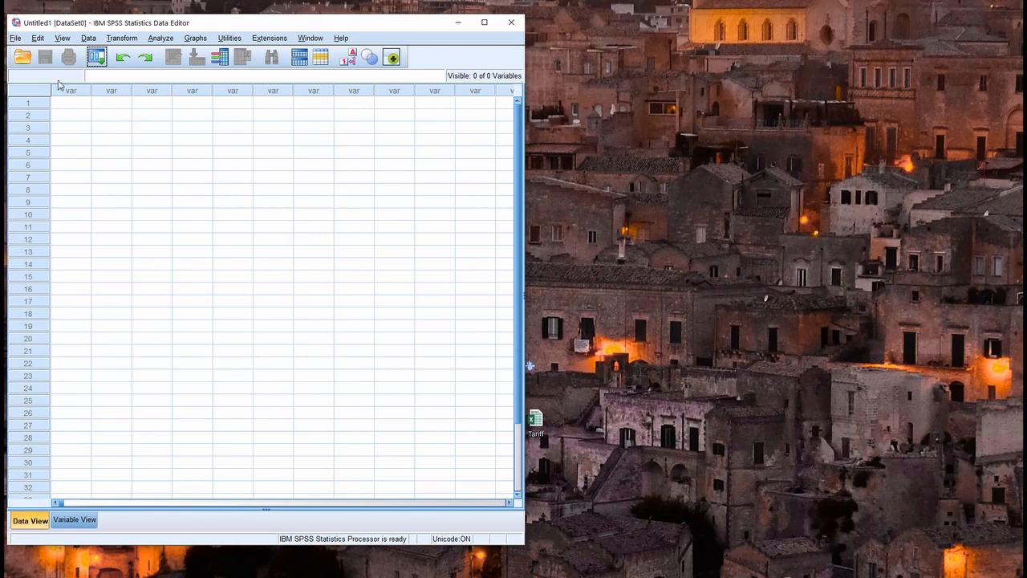
left_click(16, 41)
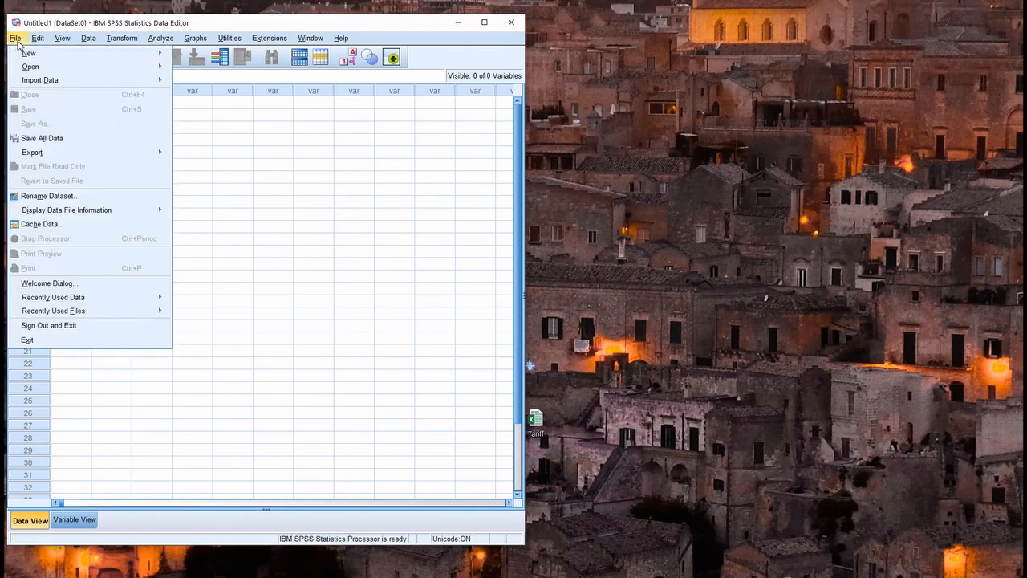
mouse_move(15, 82)
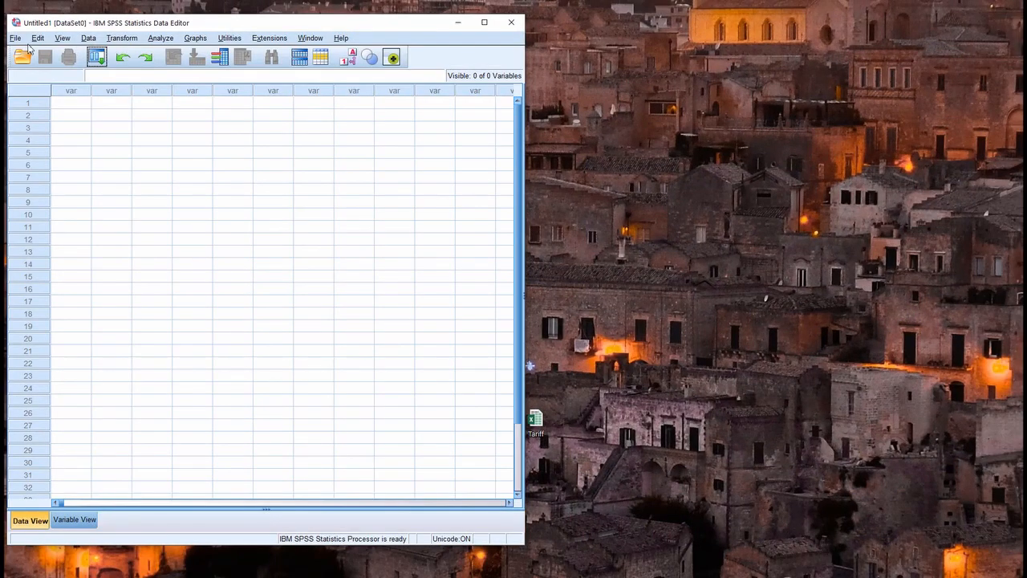
left_click(15, 37)
mouse_move(83, 80)
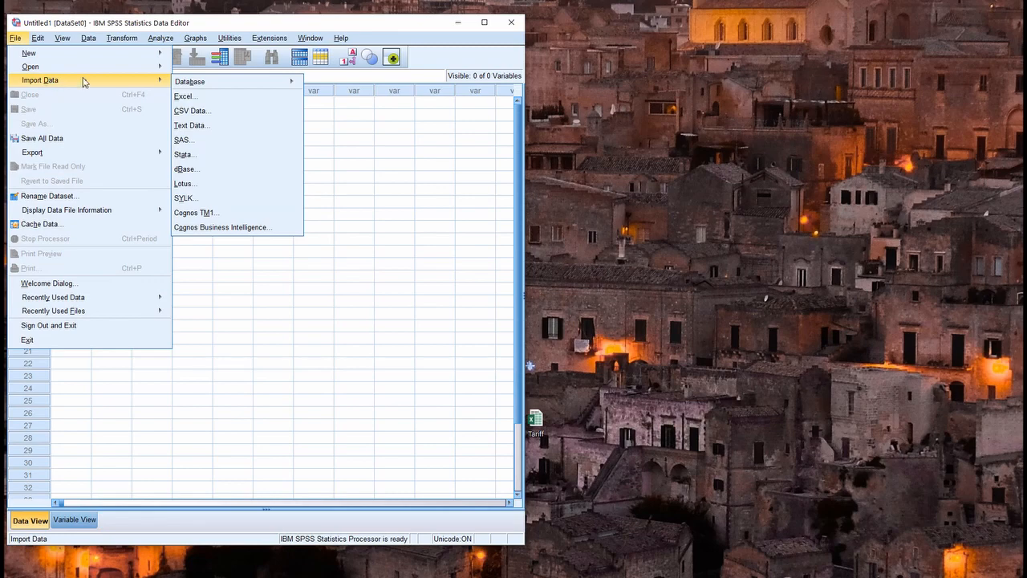
left_click(196, 97)
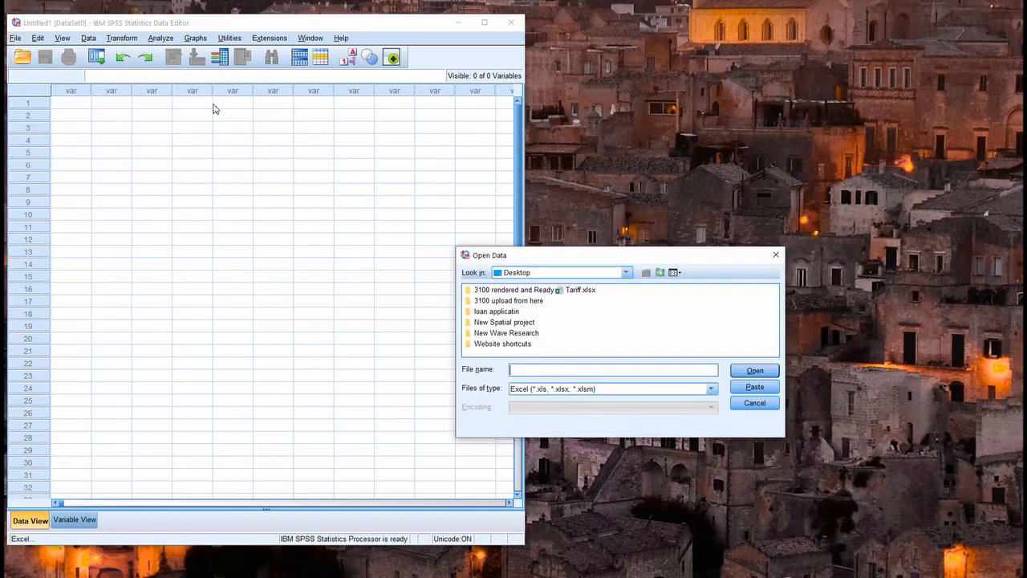
left_click_drag(641, 257, 448, 180)
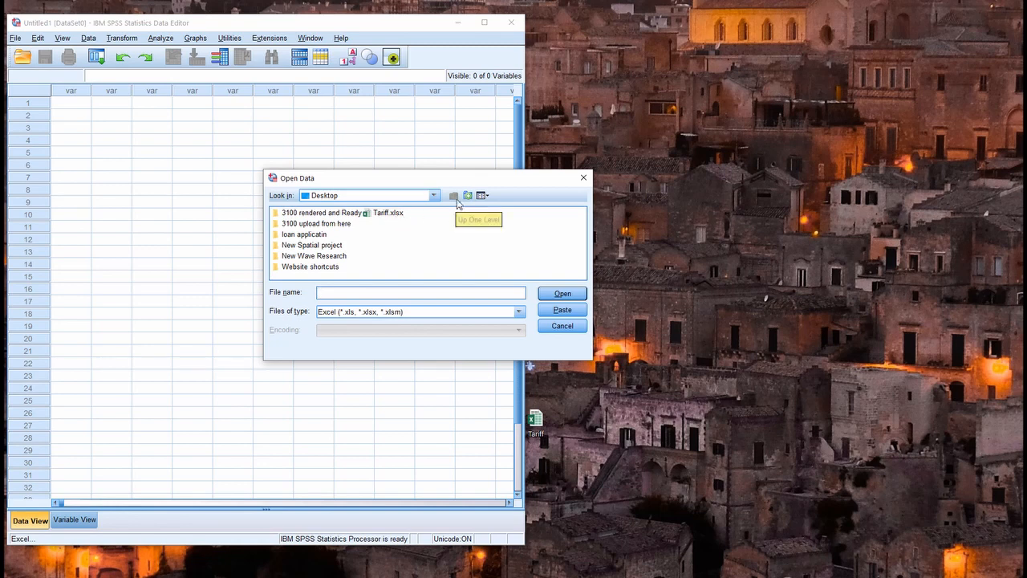
left_click(434, 196)
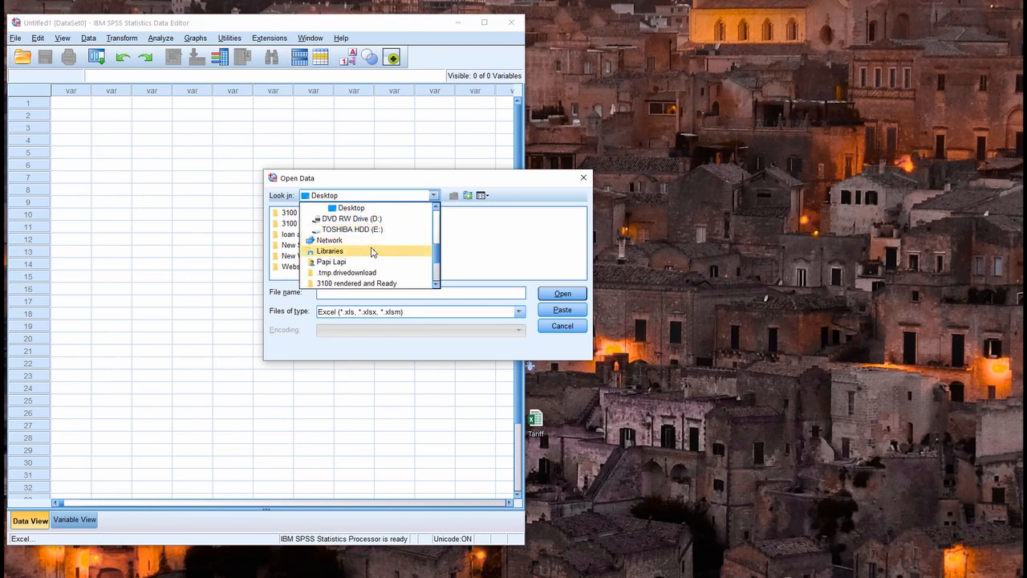
scroll(371, 252, "down", 1)
scroll(369, 250, "up", 1)
scroll(367, 245, "up", 1)
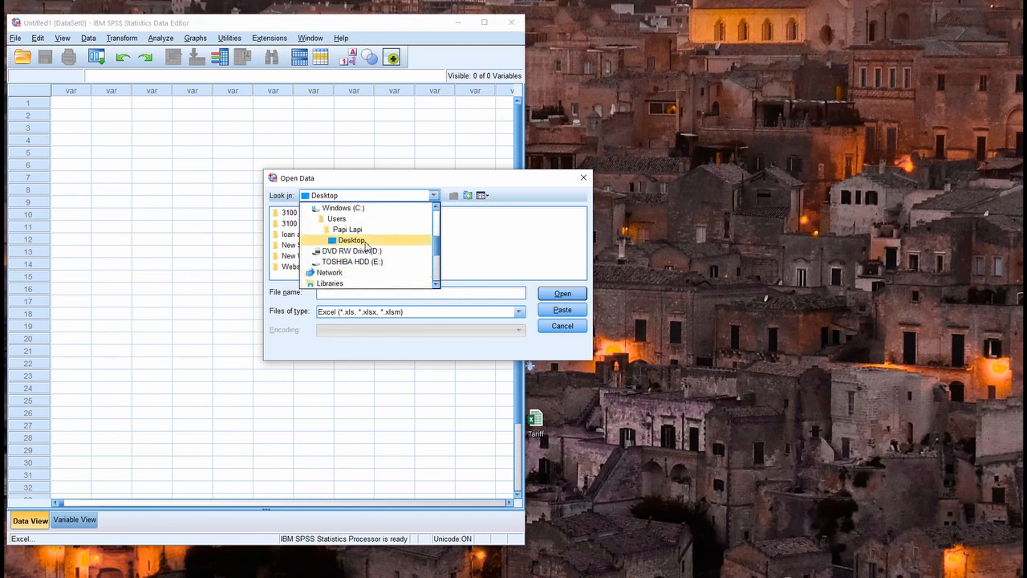
key("Escape")
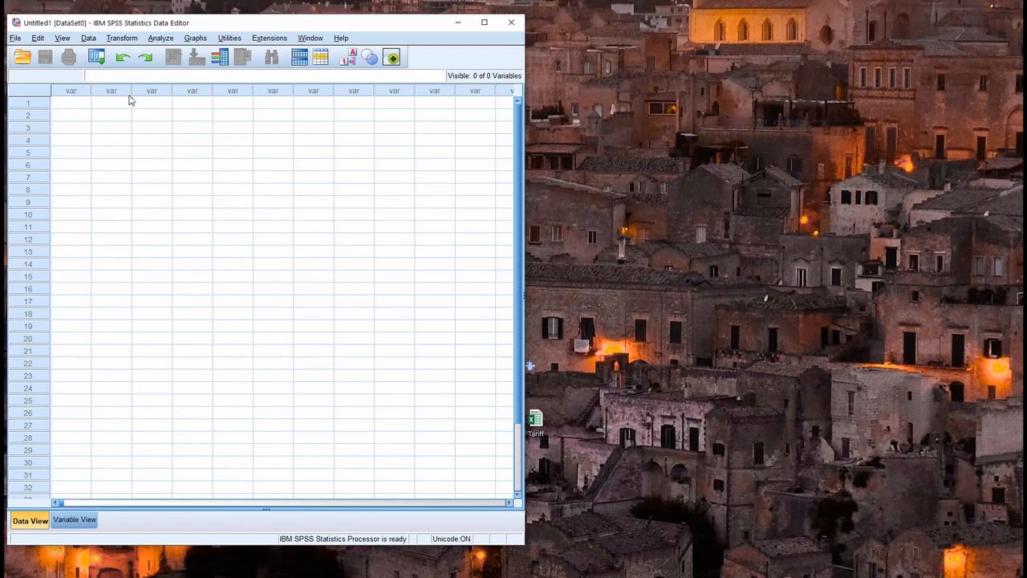
Start an Excel data import and open Tariff.xlsx from the Desktop folder.
left_click(16, 39)
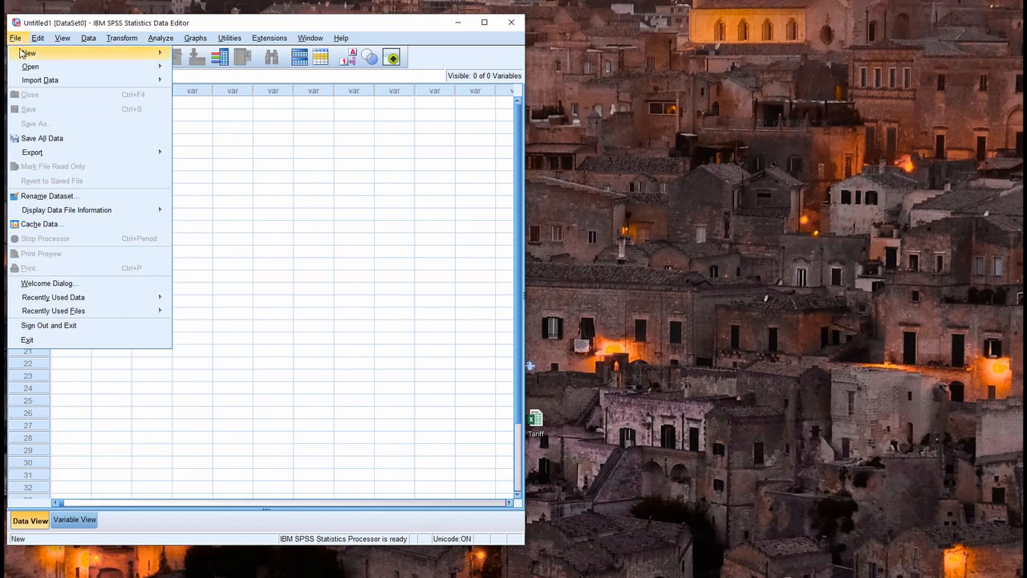
mouse_move(42, 84)
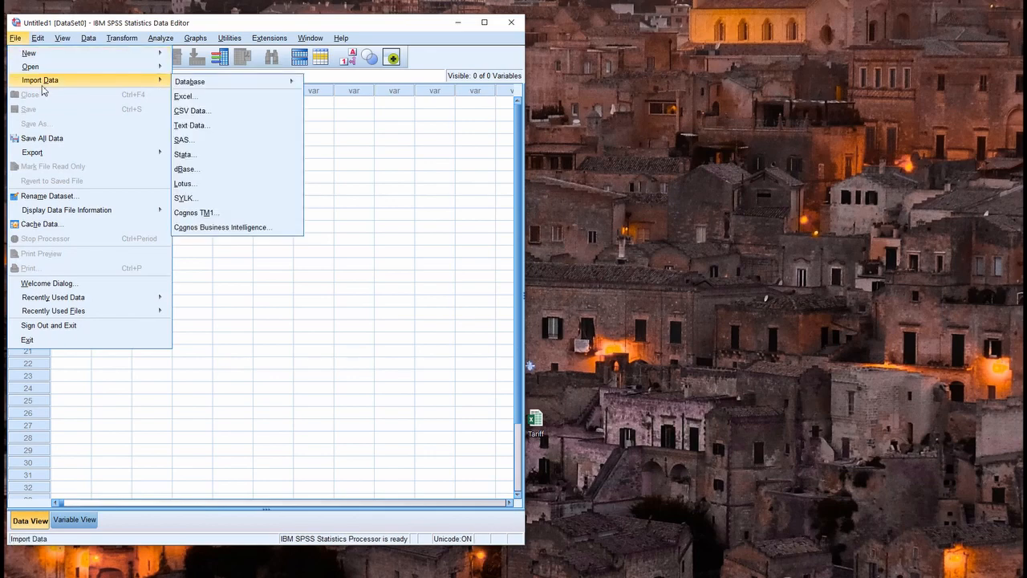
left_click(185, 96)
left_click_drag(555, 260, 486, 200)
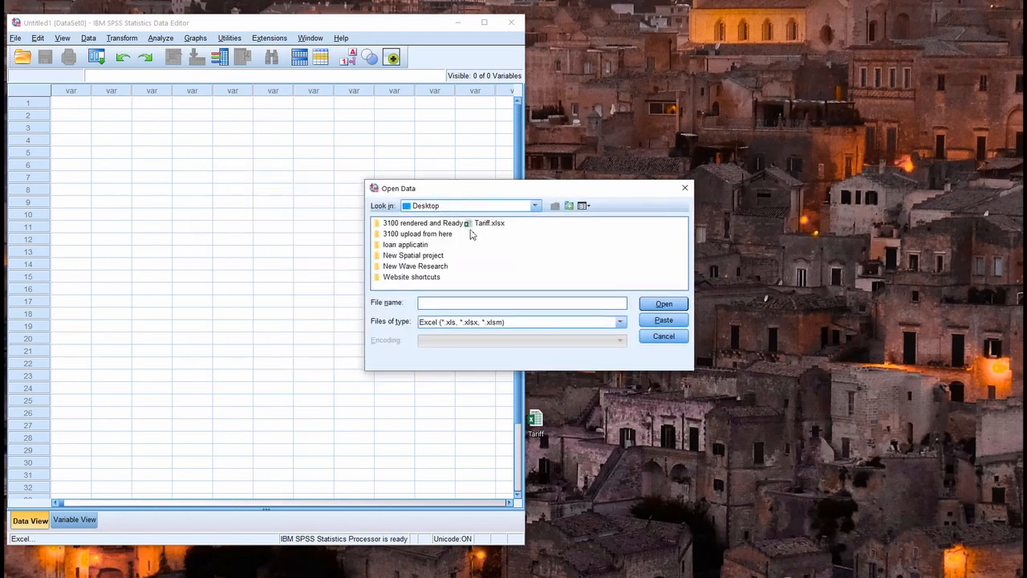
left_click(476, 226)
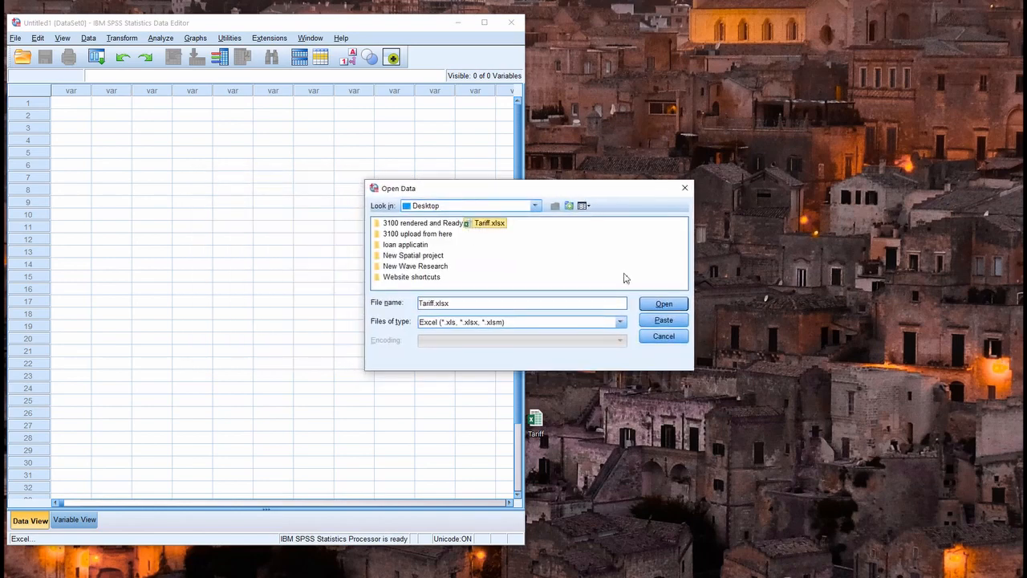
left_click(666, 309)
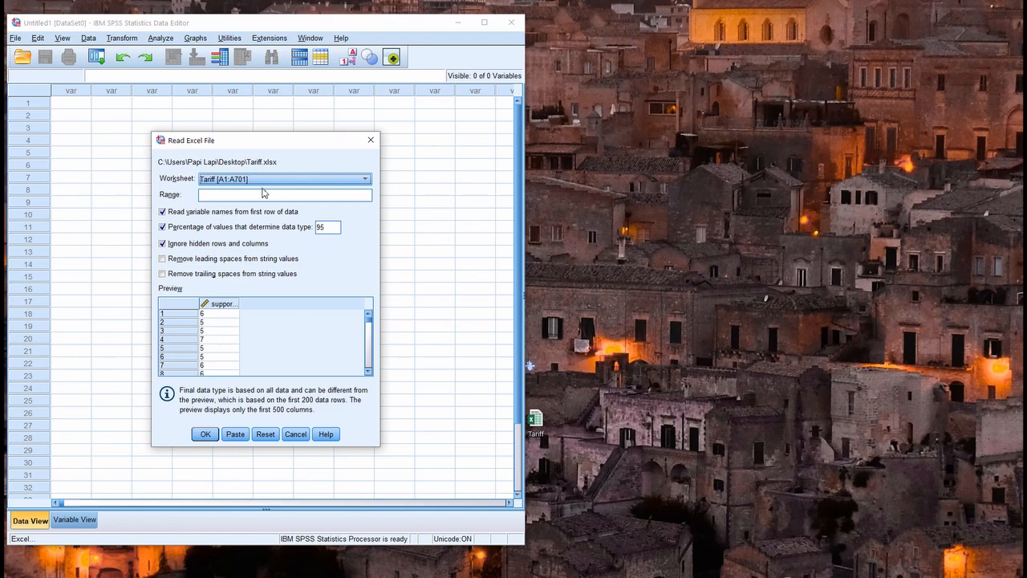
Import the Tariff [A1:A701] worksheet, reading variable names from the first row of data.
left_click(261, 180)
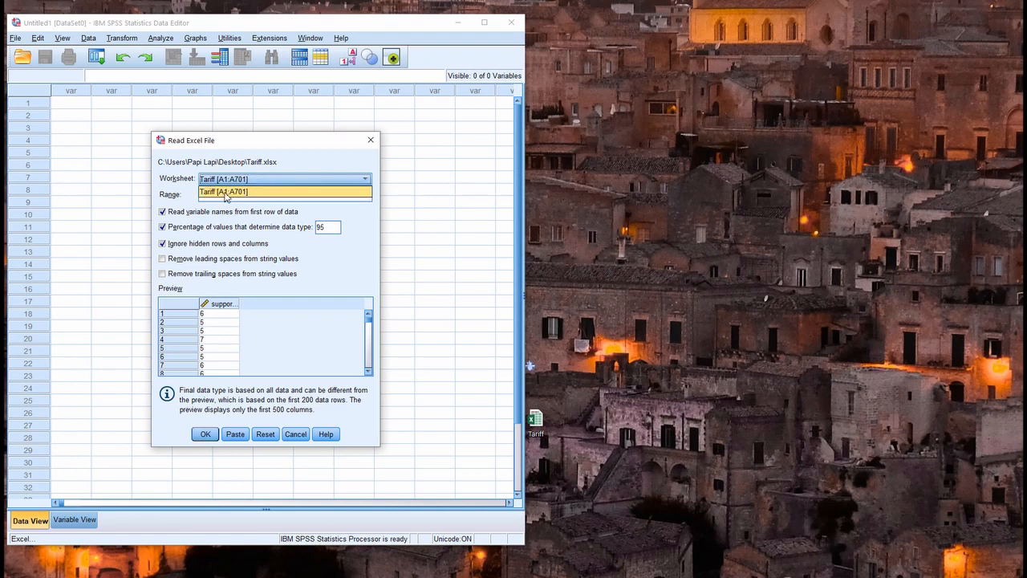
left_click(226, 192)
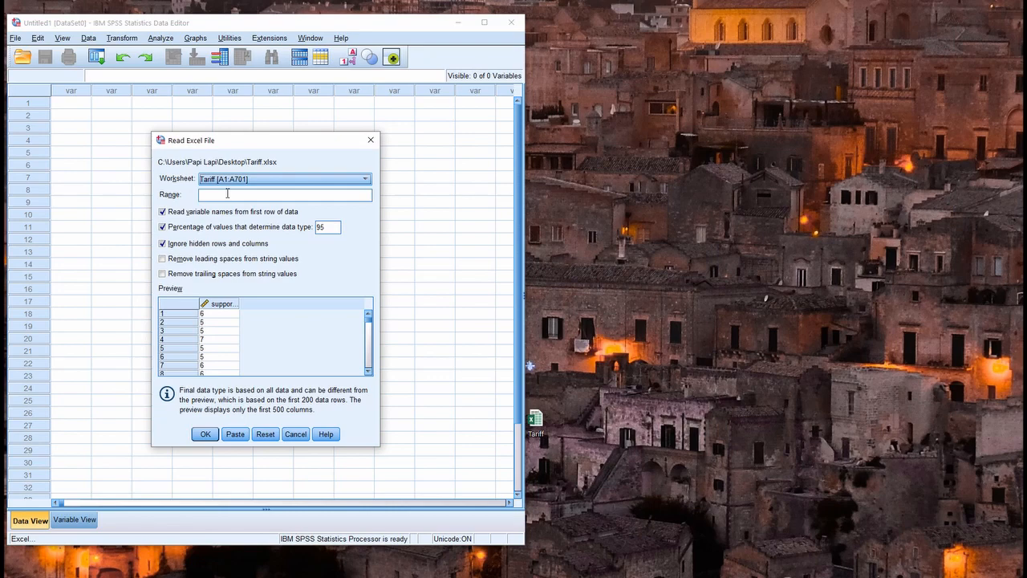
left_click(232, 181)
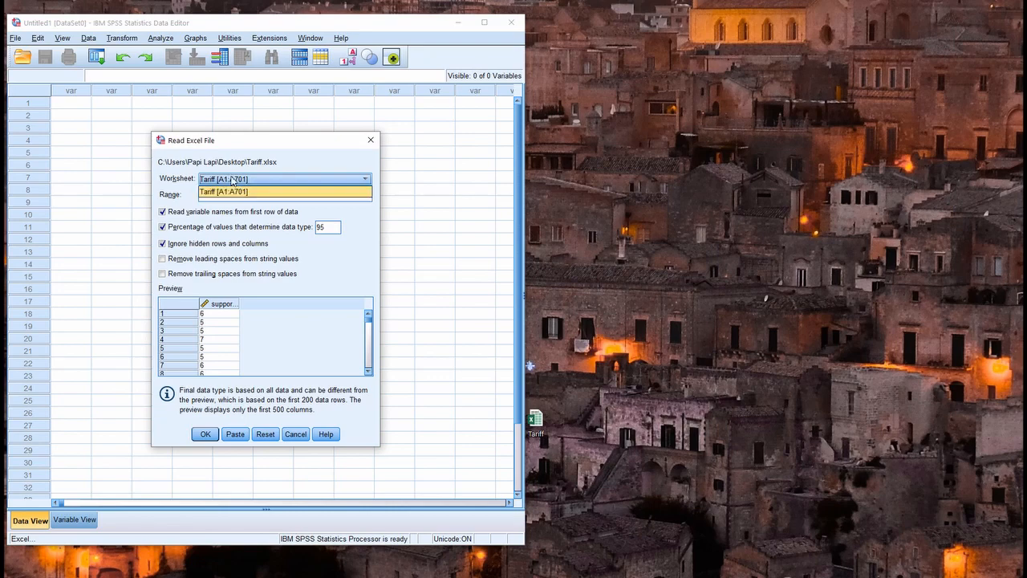
left_click(222, 194)
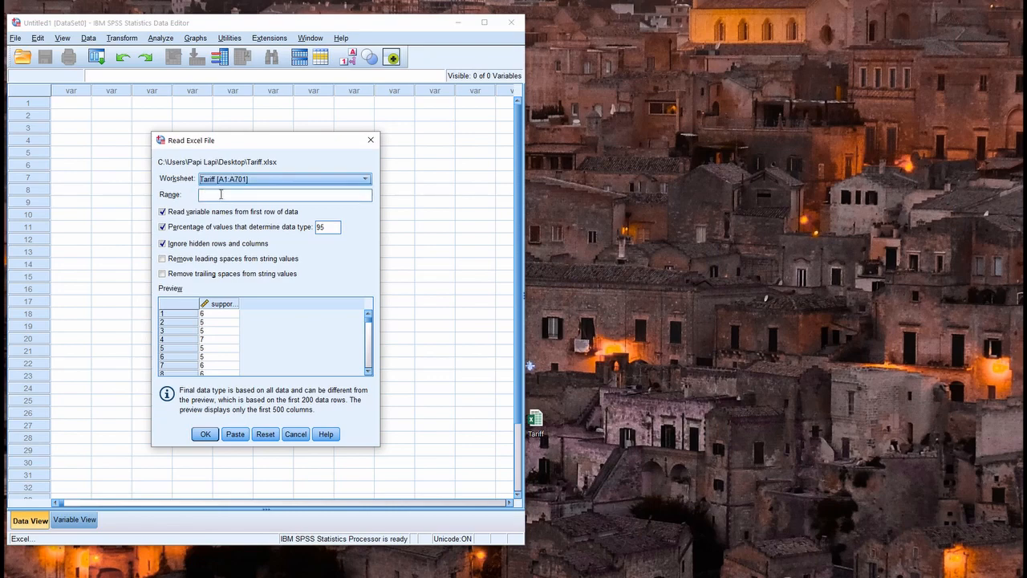
left_click(206, 434)
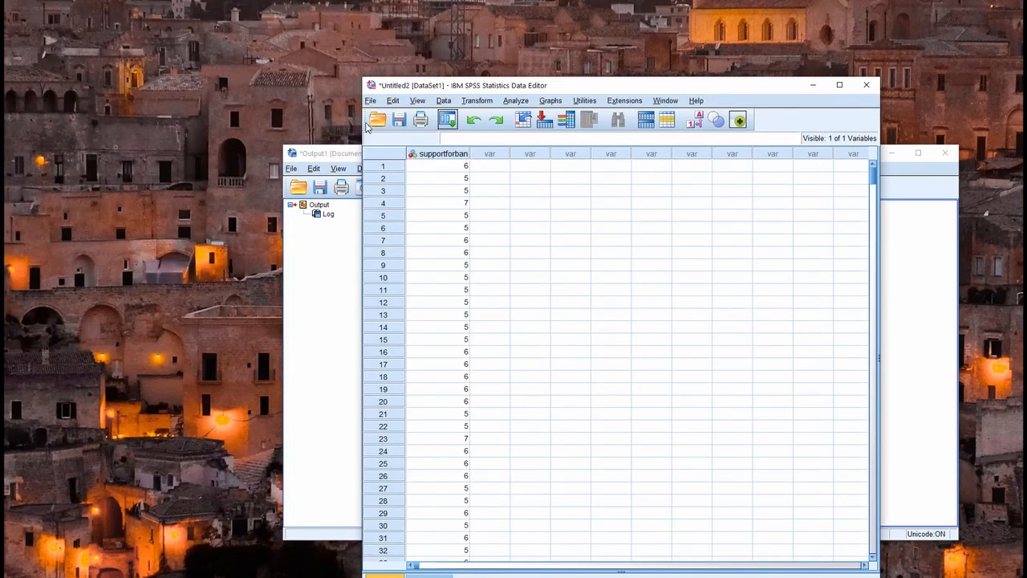
Start a Frequencies analysis from the descriptive statistics and add the support for ban variable to it.
left_click_drag(608, 91, 447, 38)
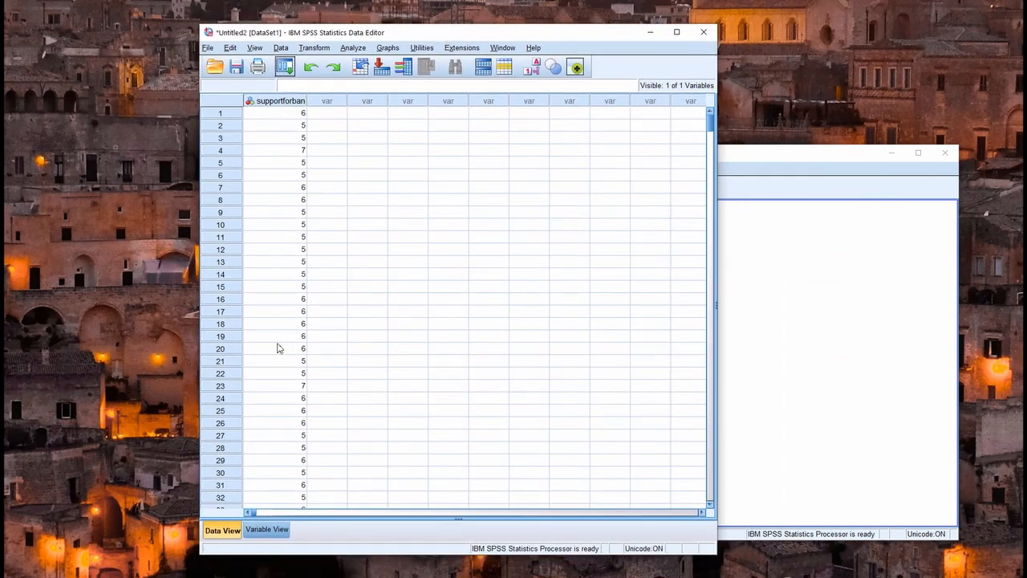
scroll(278, 348, "down", 7)
scroll(268, 337, "down", 4)
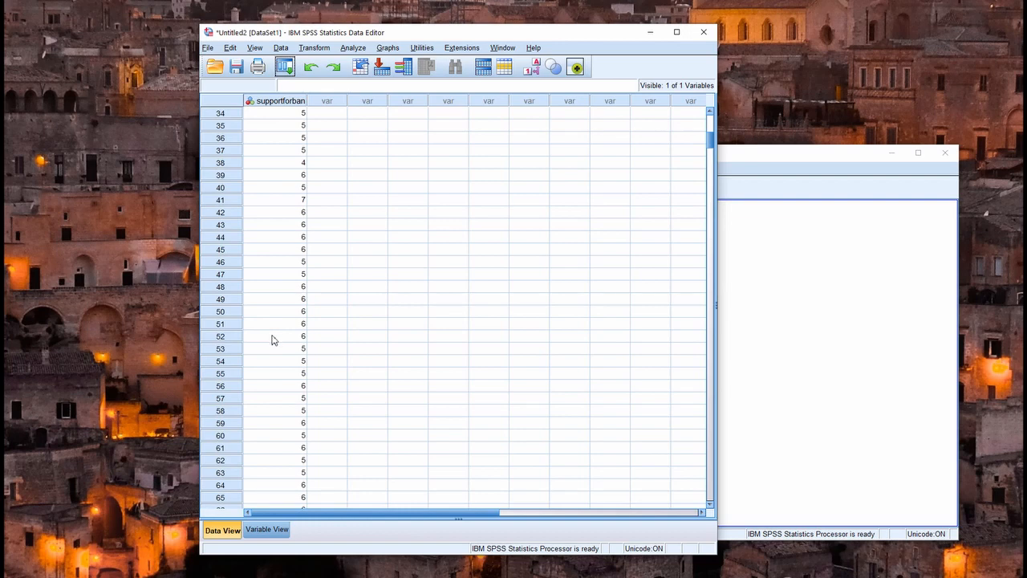
scroll(271, 337, "up", 11)
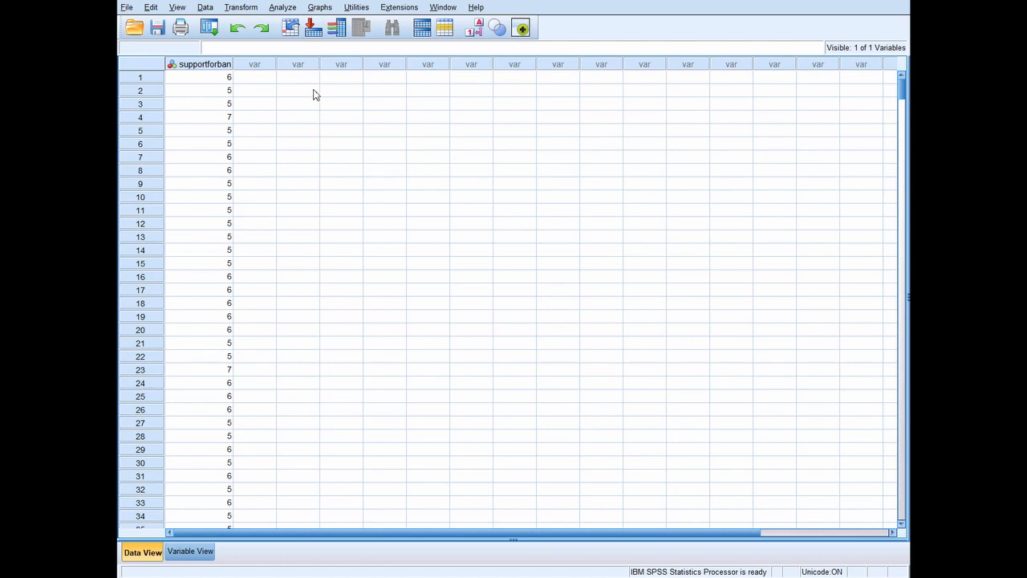
left_click(282, 8)
mouse_move(294, 41)
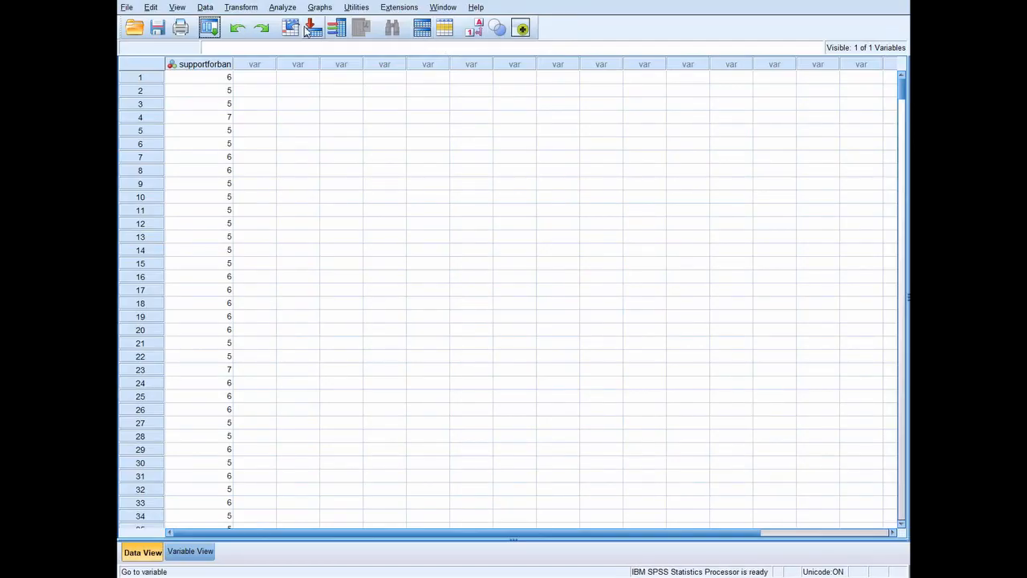
left_click(287, 8)
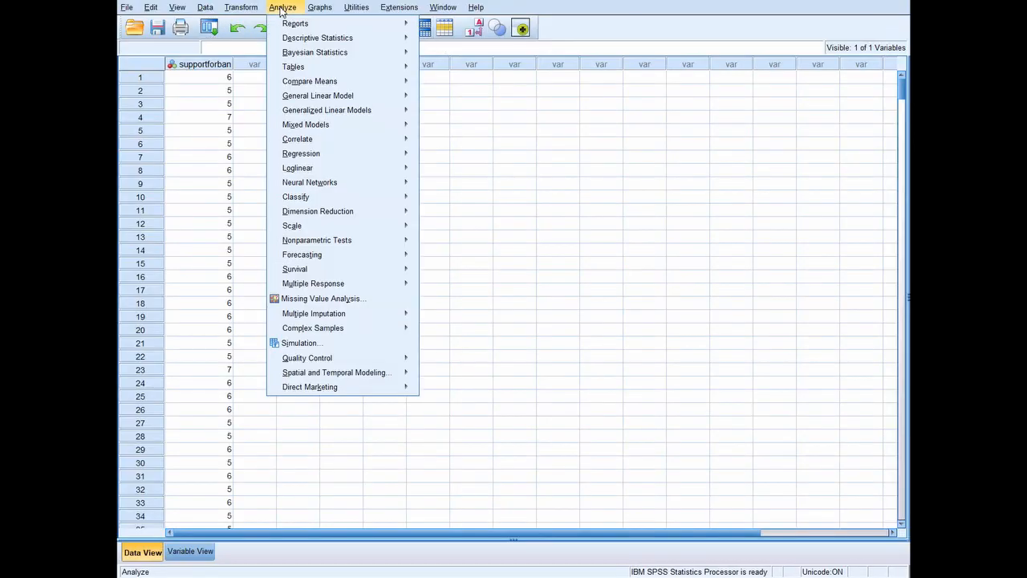
mouse_move(305, 28)
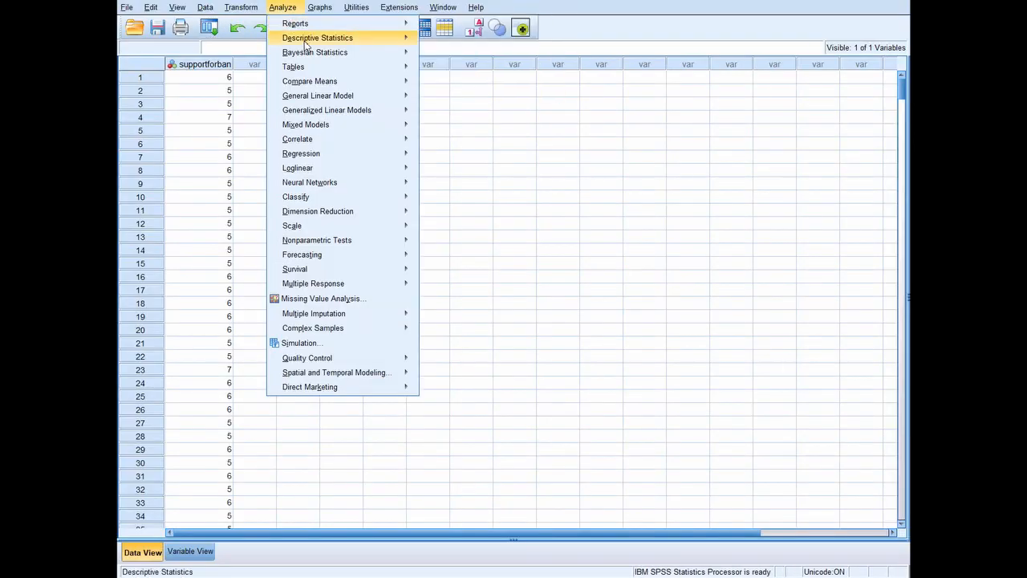
left_click(446, 39)
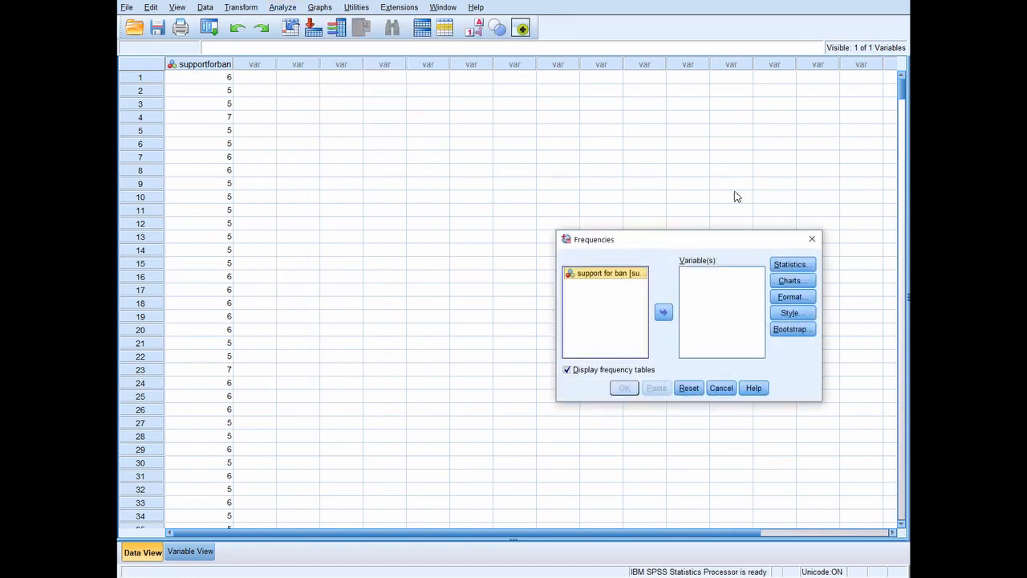
left_click_drag(699, 244, 503, 171)
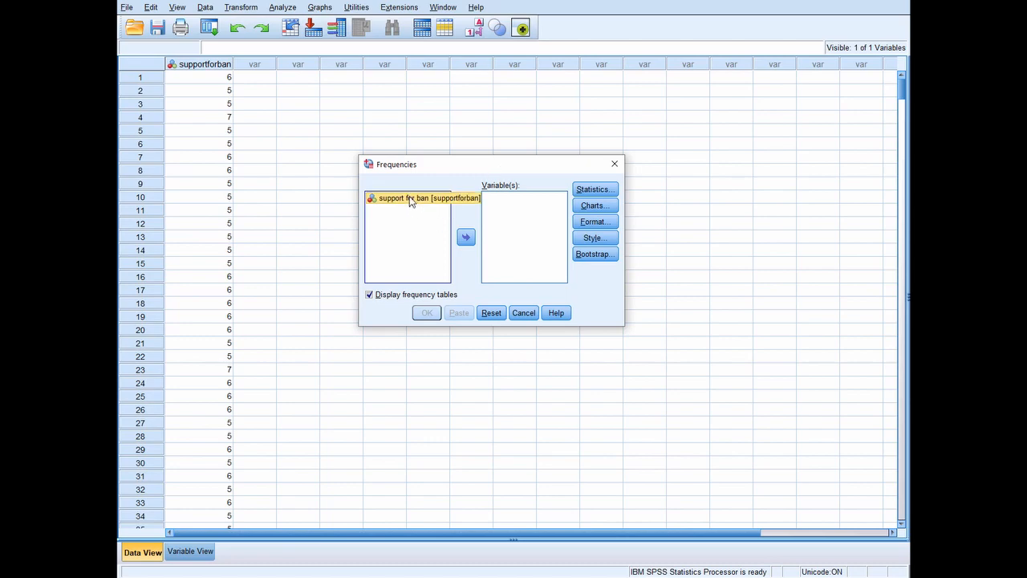
left_click(466, 238)
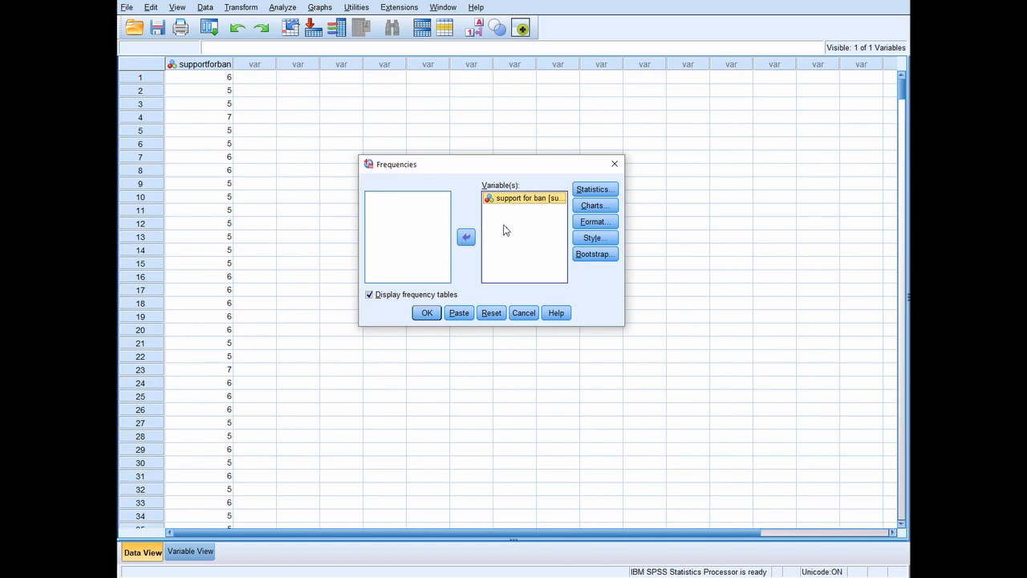
Request the mean, median, mode and standard deviation as statistics for the Frequencies analysis.
left_click(585, 194)
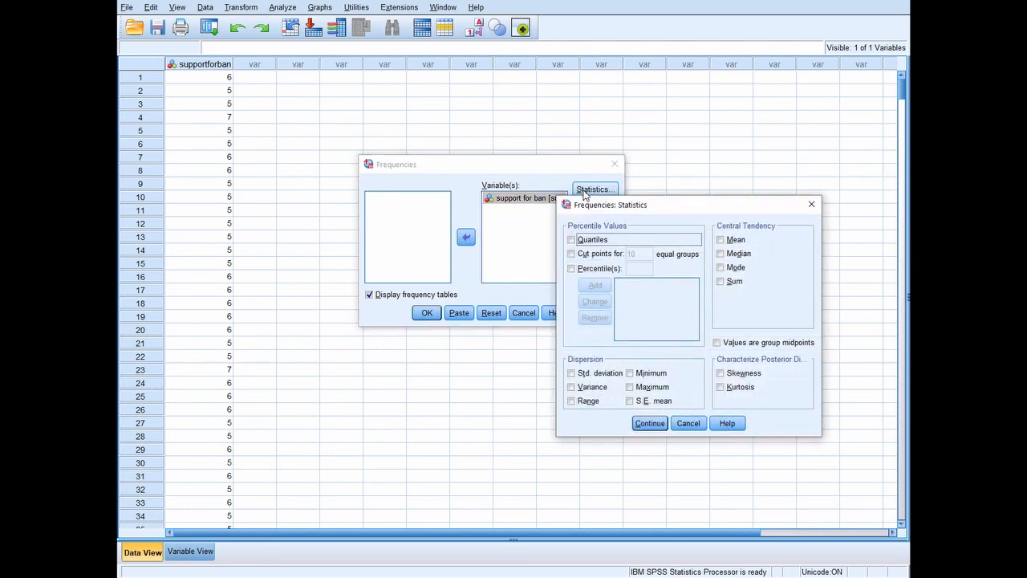
left_click_drag(631, 207, 395, 145)
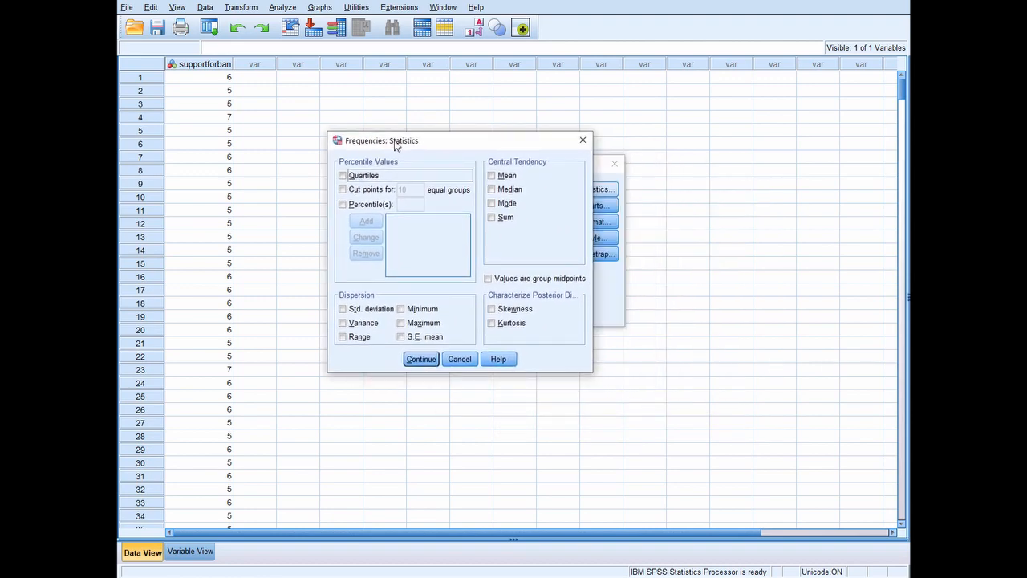
left_click(492, 178)
left_click(493, 191)
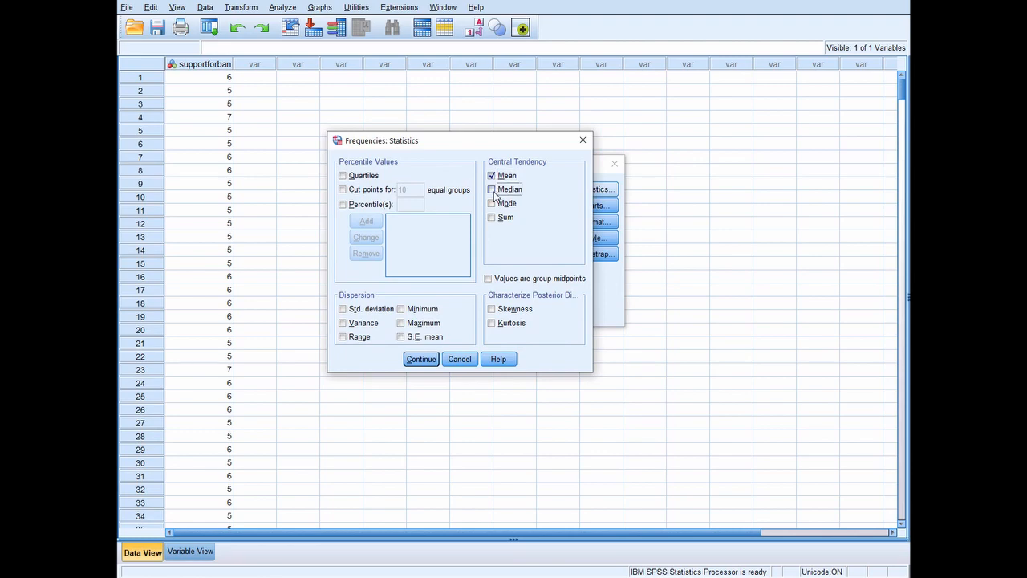
left_click(492, 204)
left_click(343, 310)
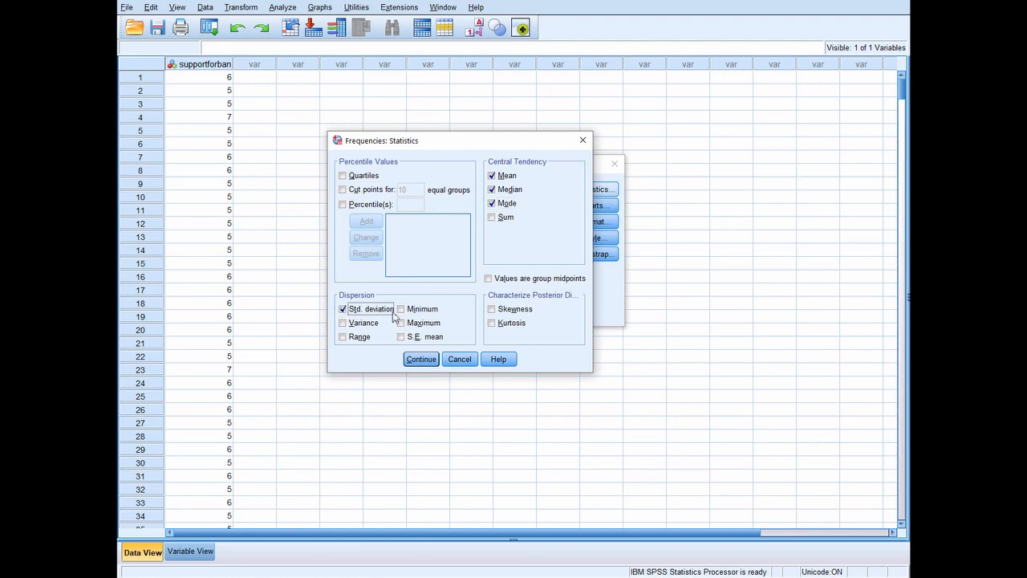
left_click(422, 360)
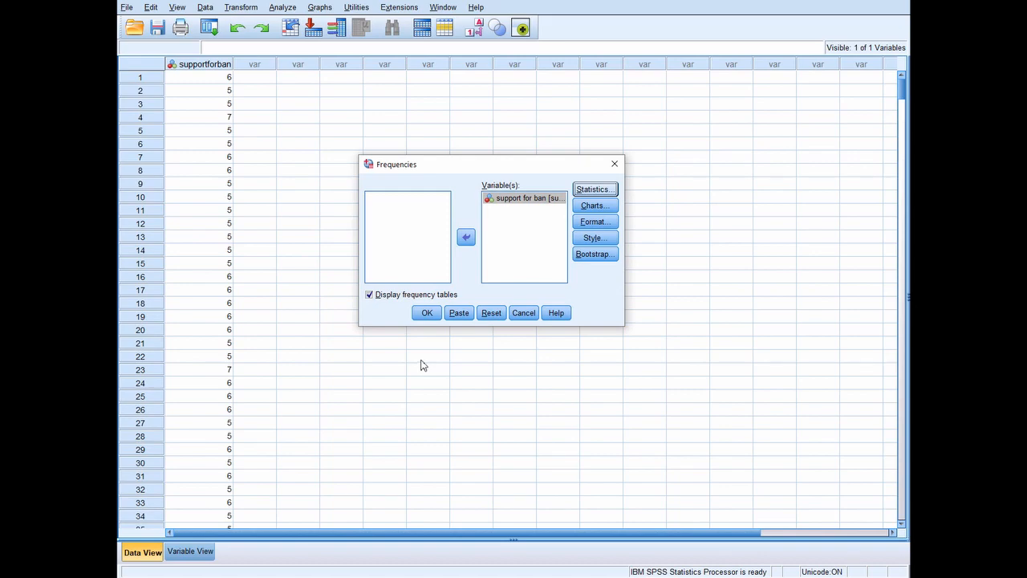
Run the Frequencies analysis without frequency tables and with a histogram that shows the normal curve.
left_click(370, 295)
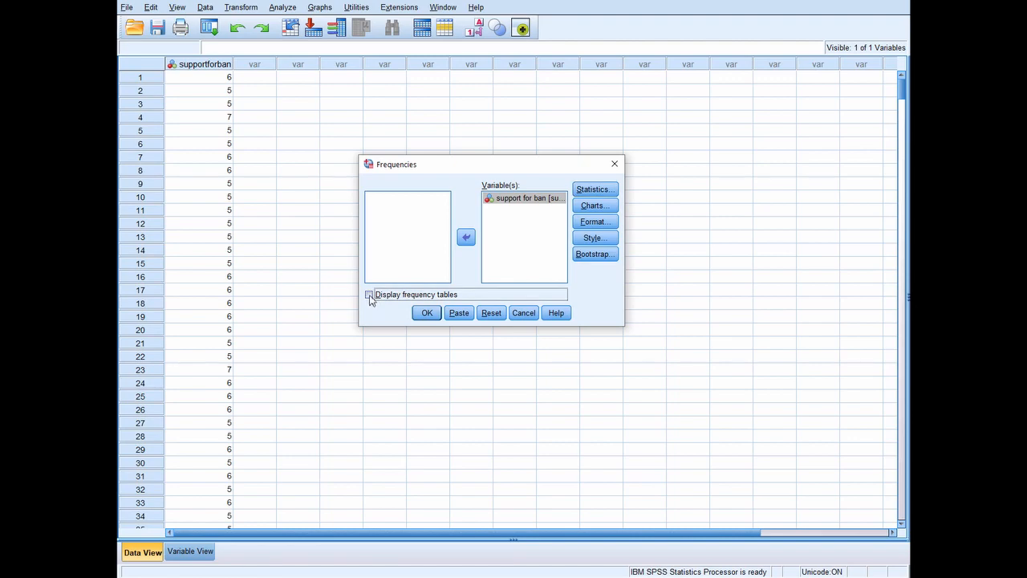
left_click(594, 207)
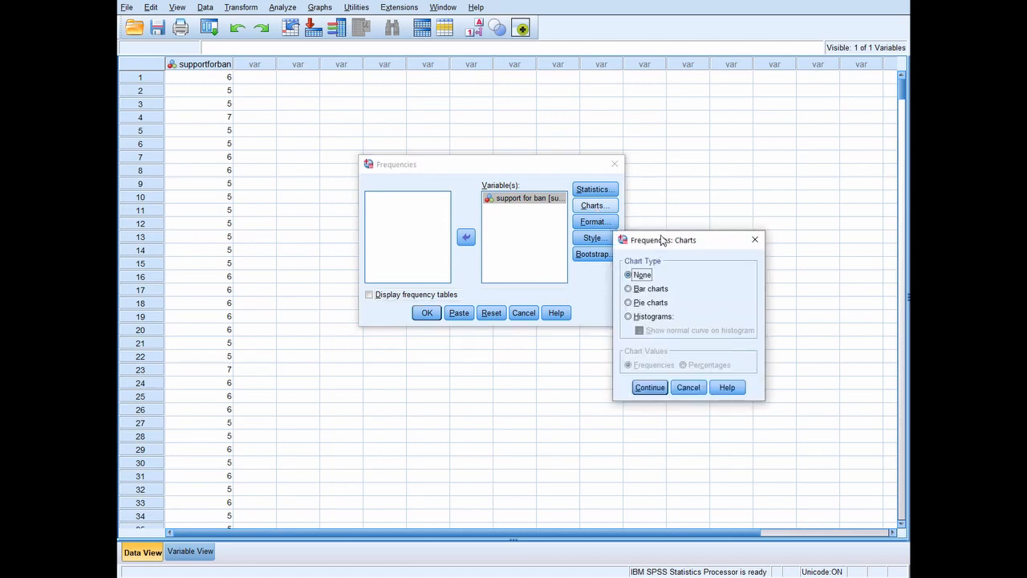
left_click_drag(663, 239, 470, 158)
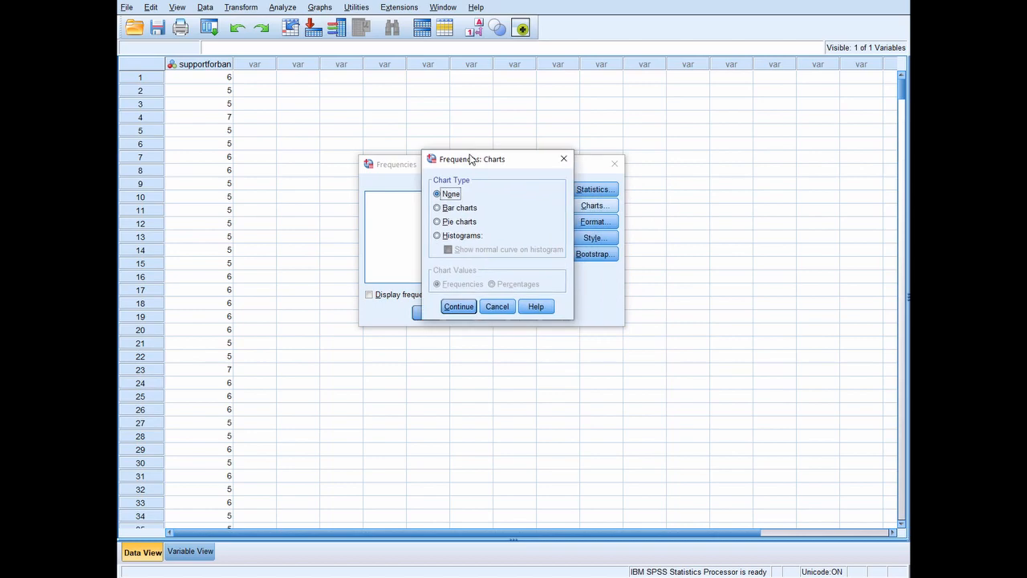
left_click(437, 236)
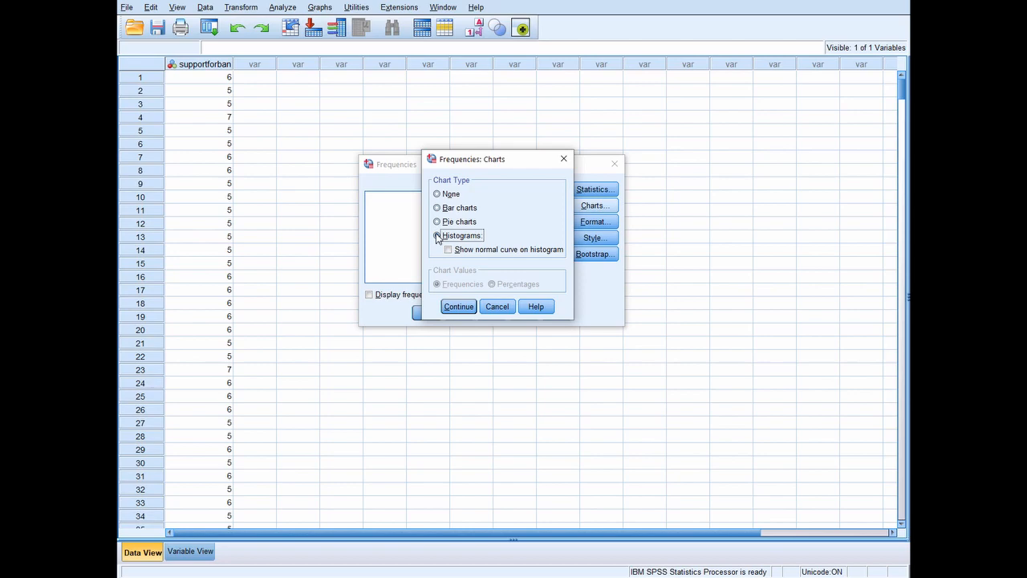
left_click(438, 236)
left_click(449, 251)
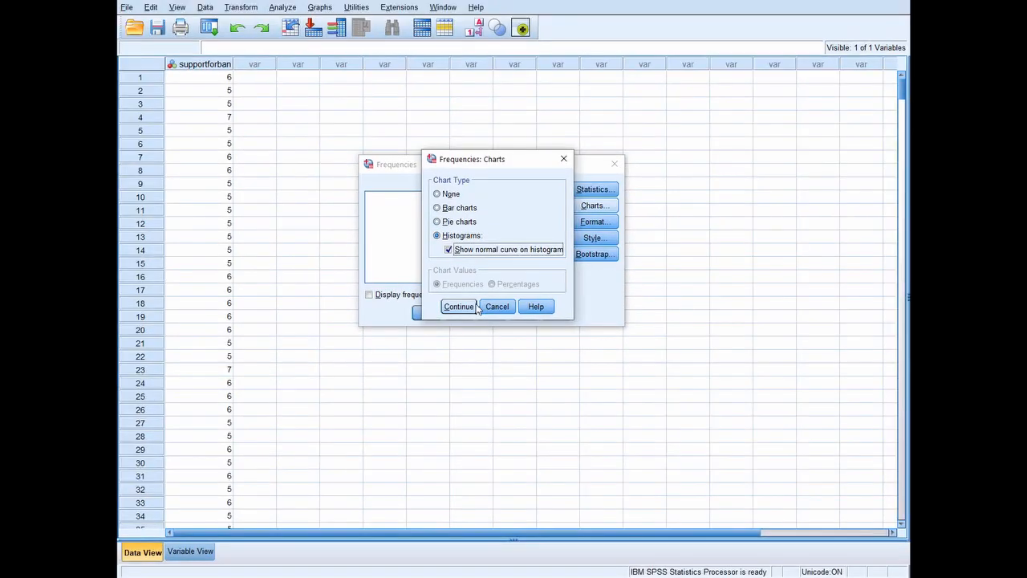
left_click(433, 314)
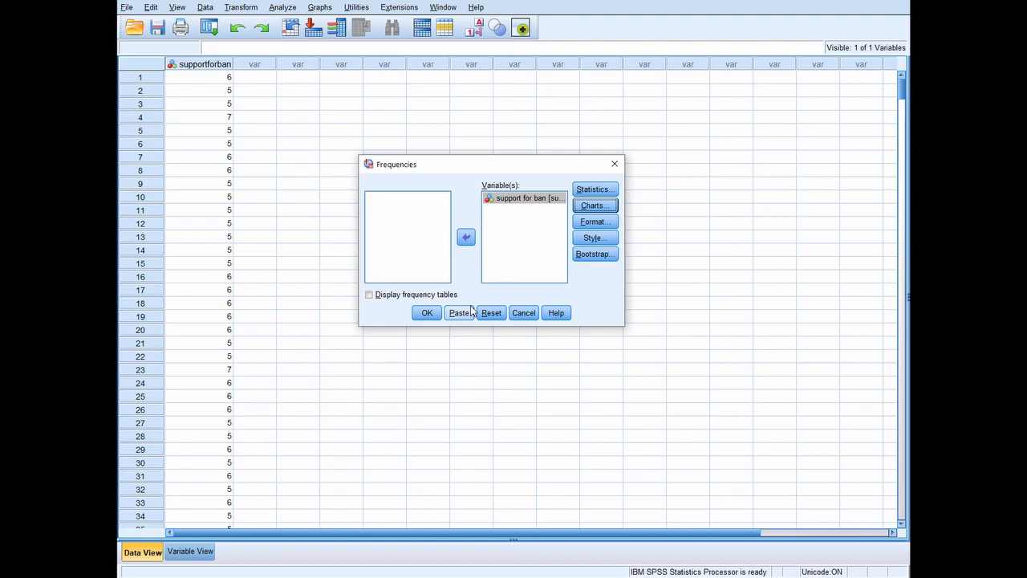
left_click(424, 313)
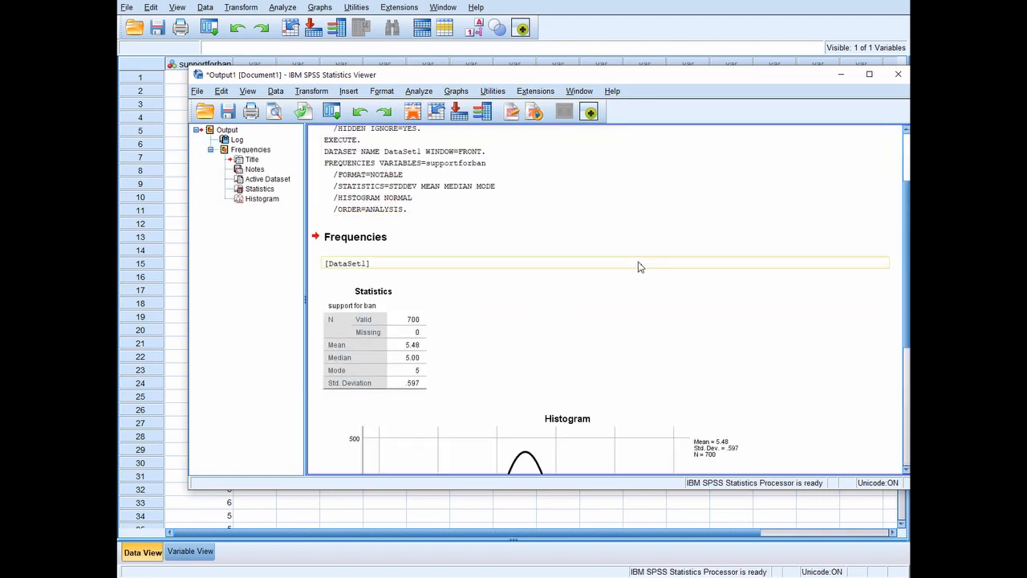
Examine the Statistics table and the histogram for support for ban in the output.
scroll(635, 266, "down", 1)
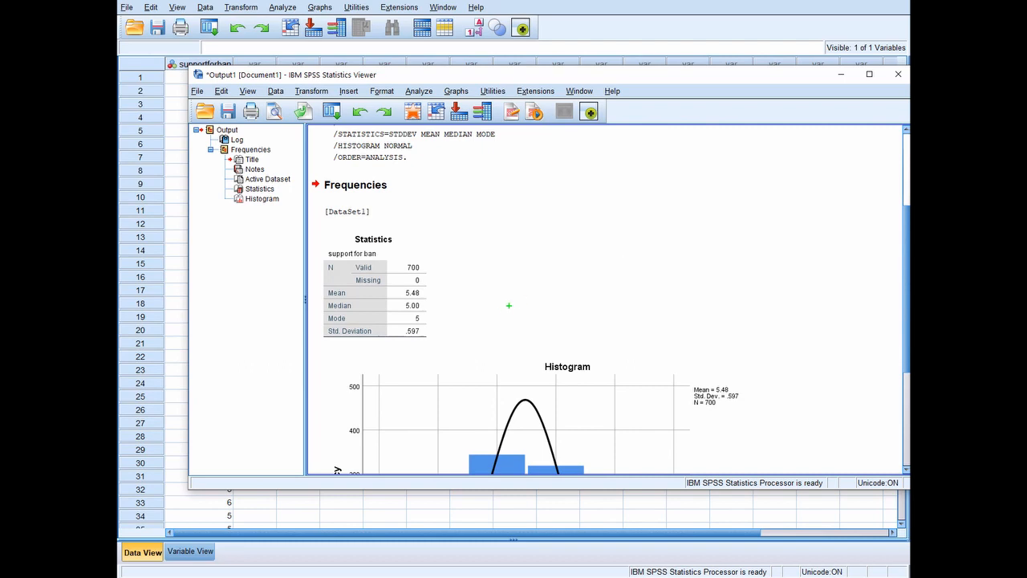
mouse_move(440, 367)
left_mouse_down()
mouse_move(432, 314)
mouse_move(323, 222)
mouse_move(275, 197)
left_mouse_up()
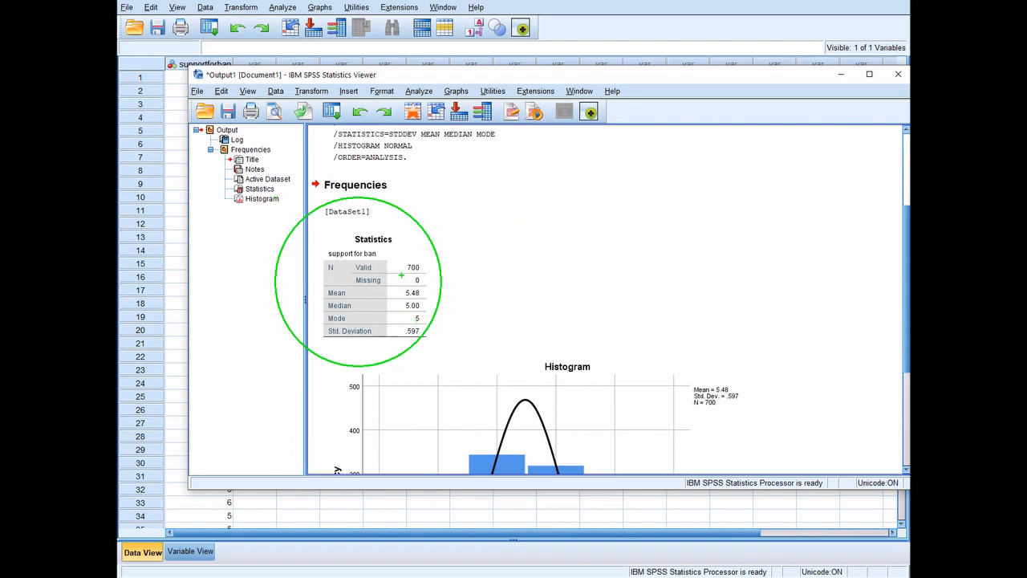
mouse_move(398, 274)
left_mouse_down()
mouse_move(425, 276)
mouse_move(421, 337)
left_mouse_up()
key("Escape")
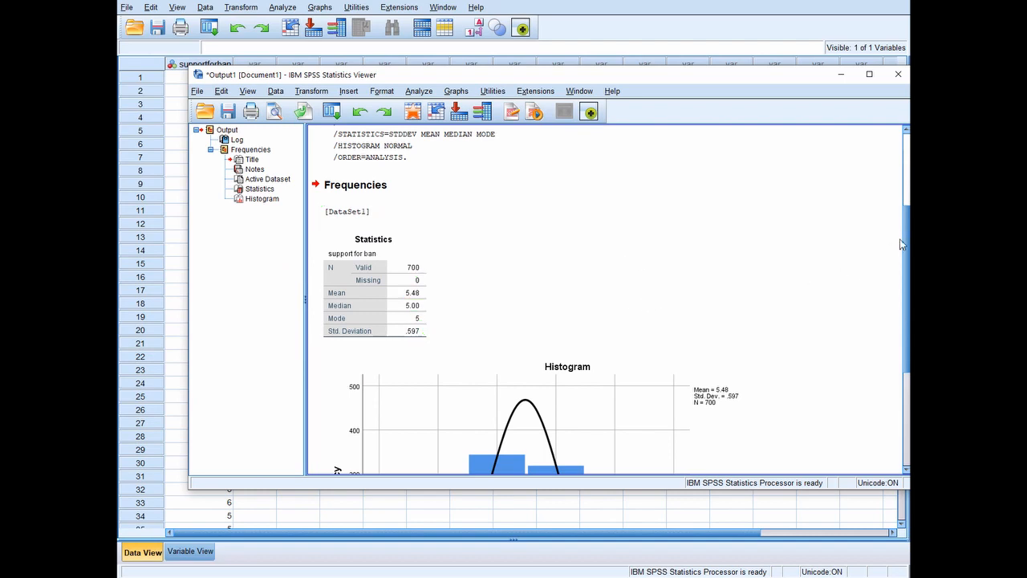
left_click_drag(907, 231, 907, 321)
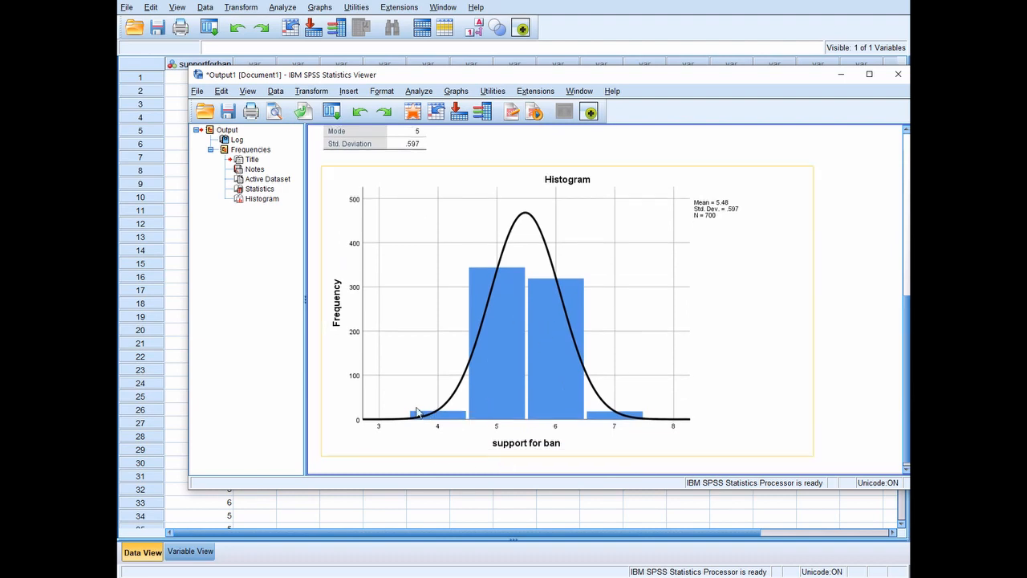